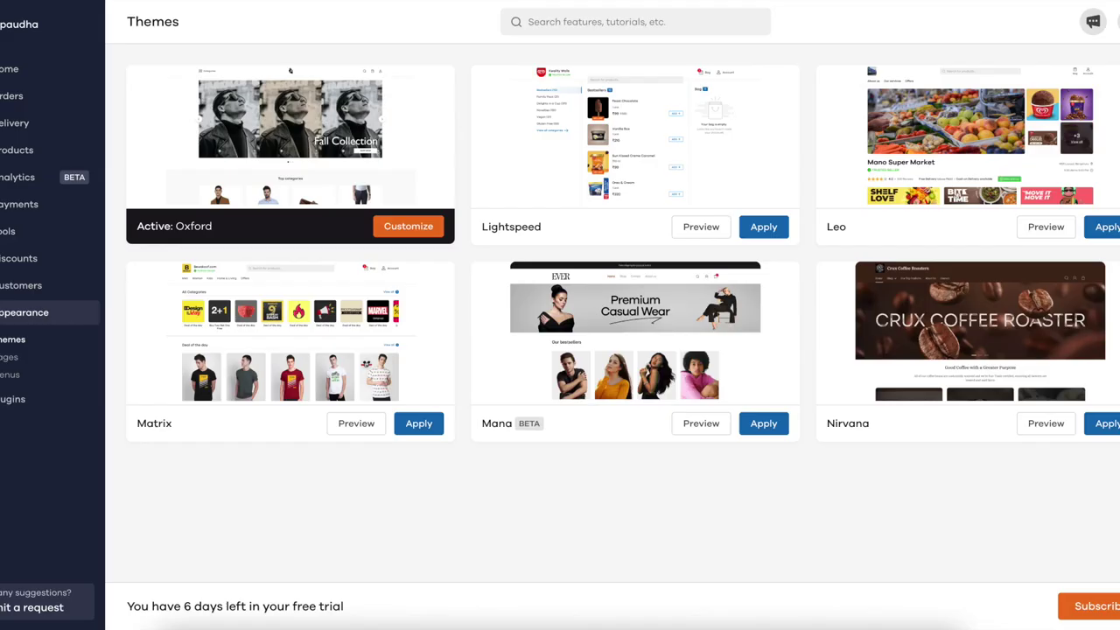
Step: Open the Oxford theme's Fonts settings and browse the font families, leaving Bitter selected
left_click(423, 230)
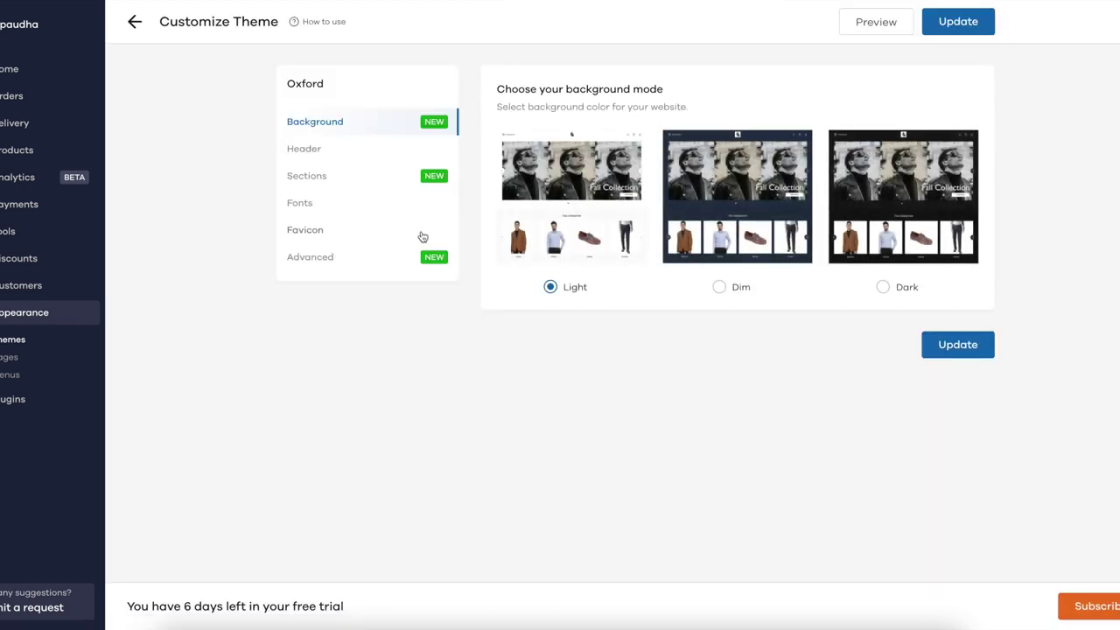
left_click(317, 206)
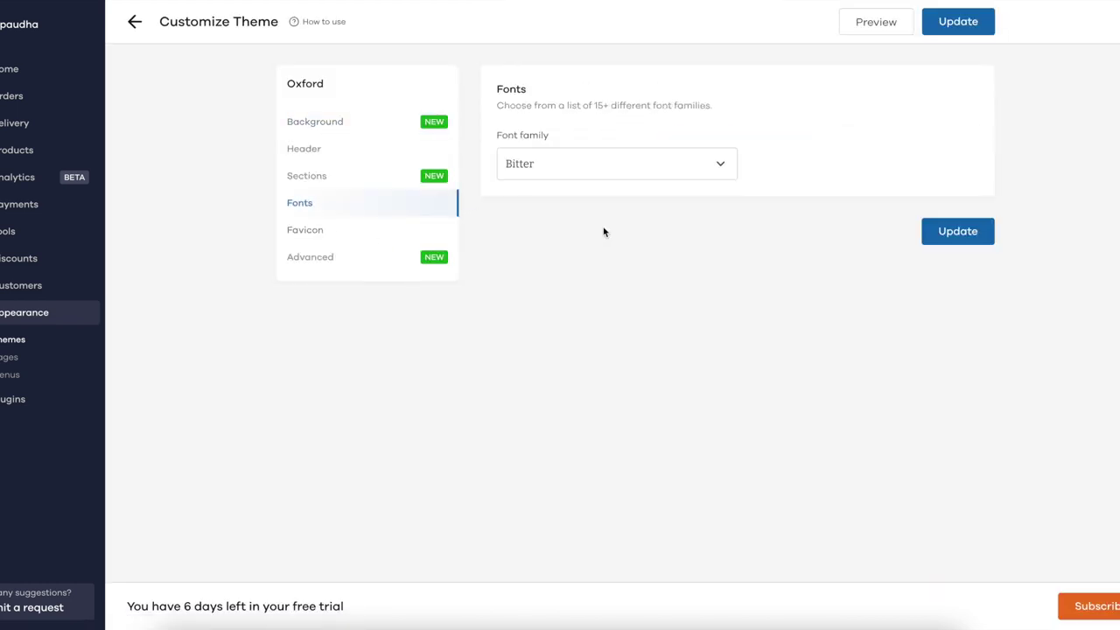
left_click(696, 172)
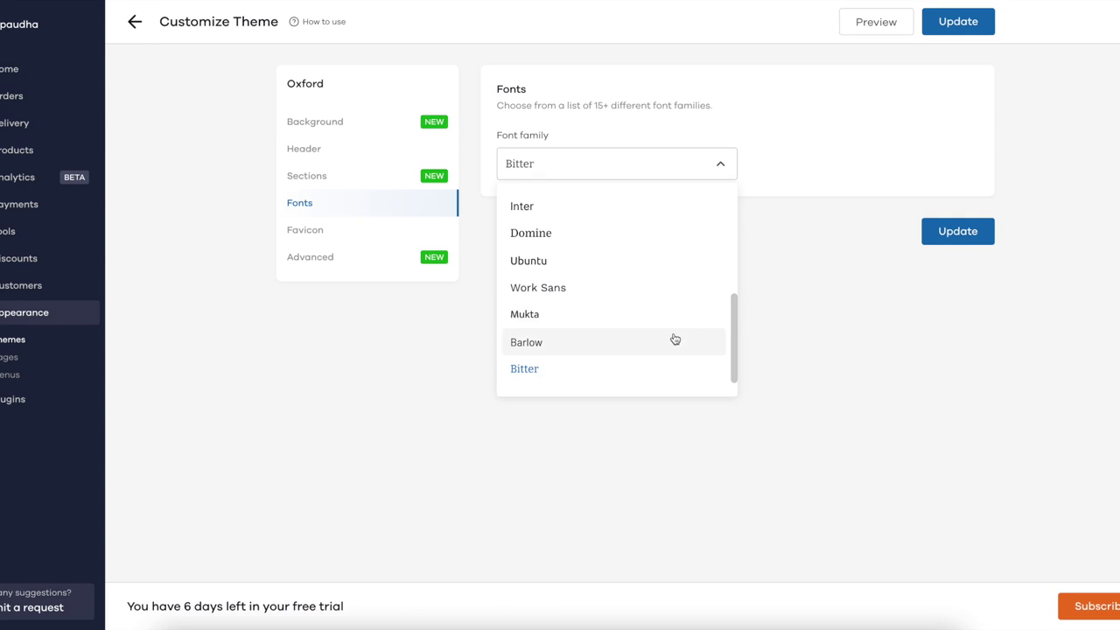
scroll(670, 346, "down", 1)
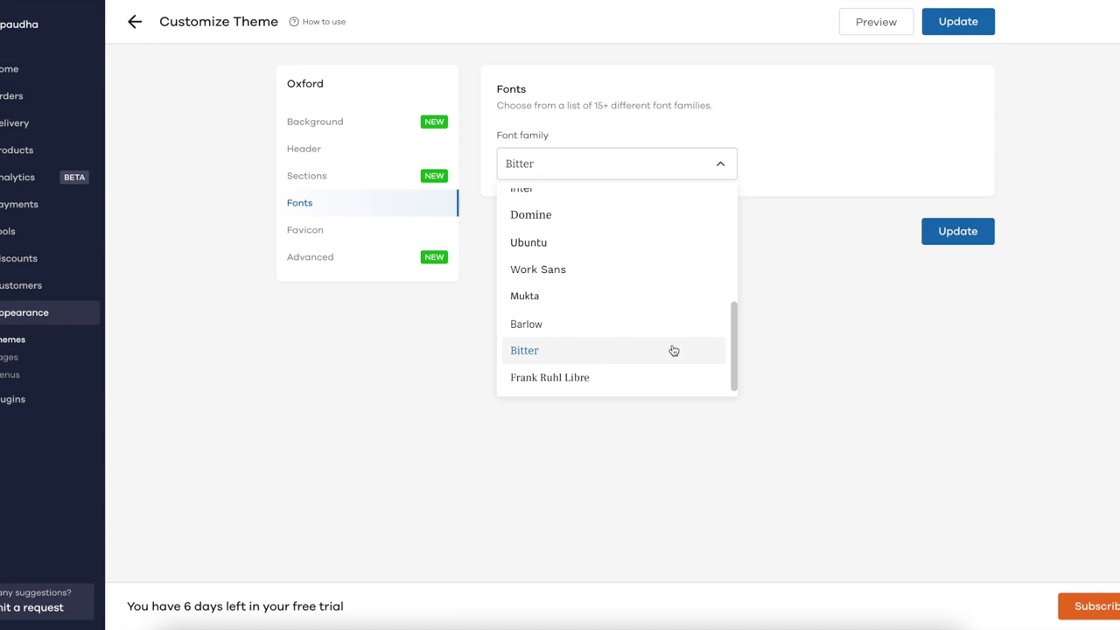
left_click(785, 337)
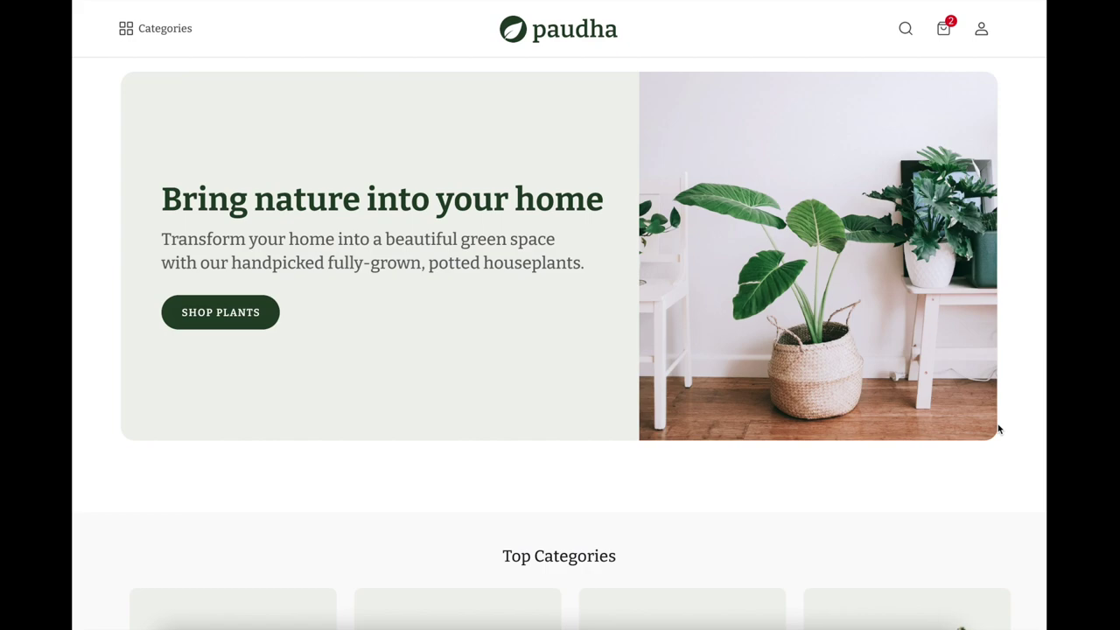
Step: Scroll the paudha storefront from the hero banner down to the 'Get 15% OFF' newsletter and back up
scroll(997, 424, "down", 4)
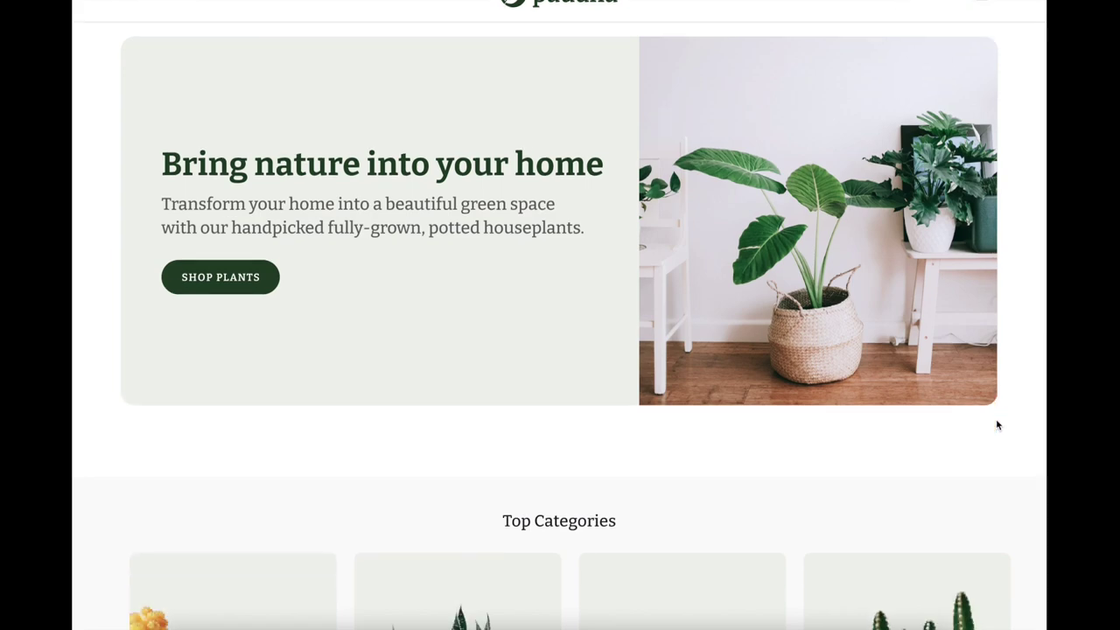
scroll(997, 425, "down", 2)
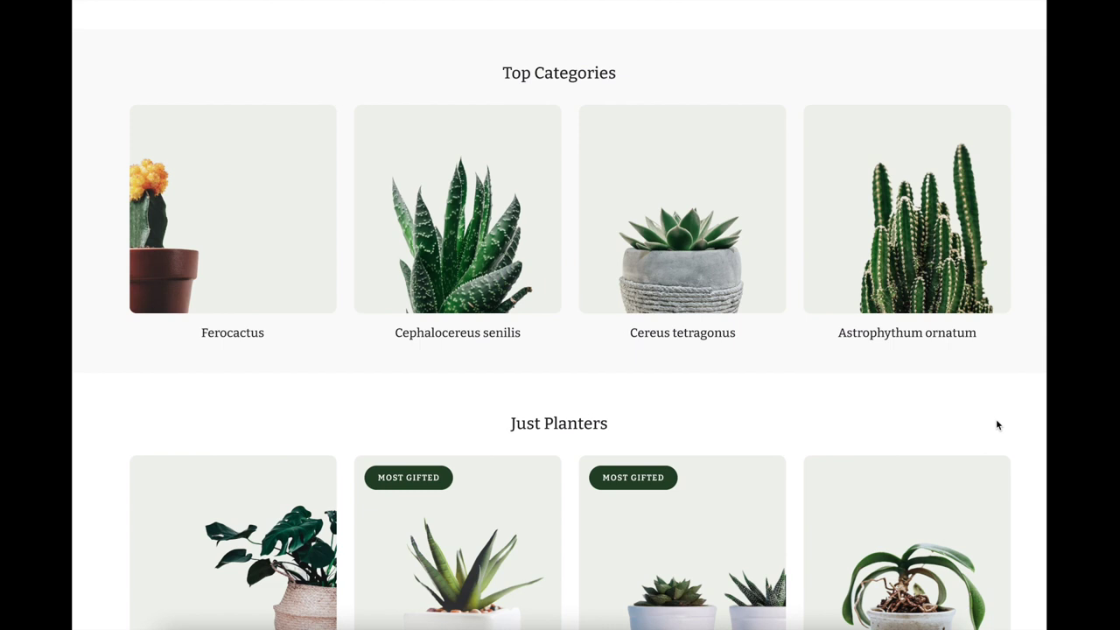
scroll(997, 424, "down", 2)
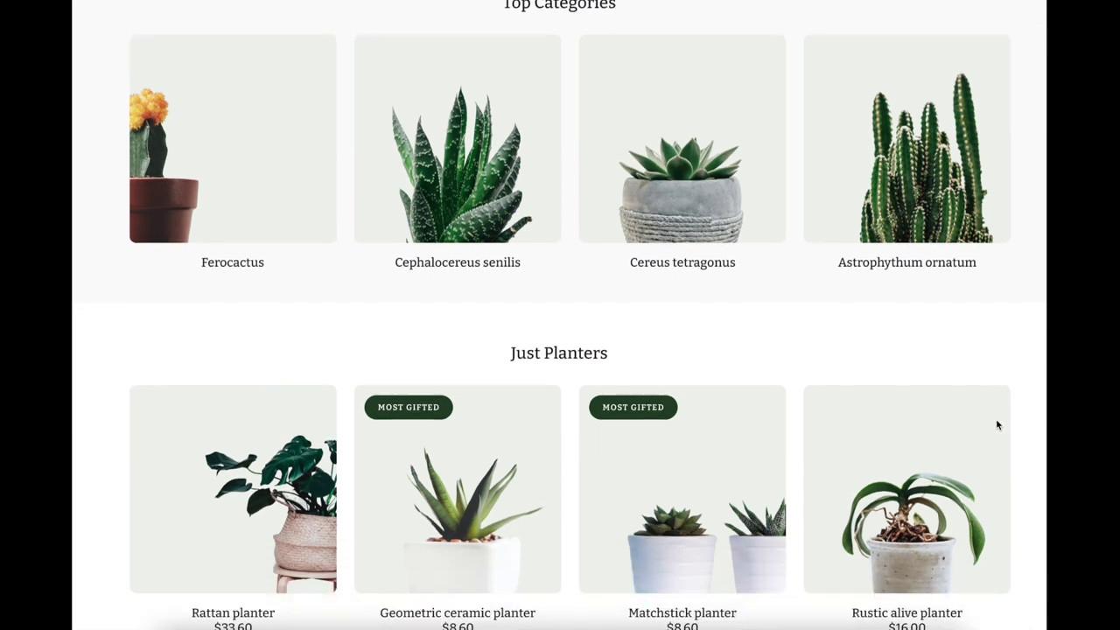
scroll(996, 419, "down", 1)
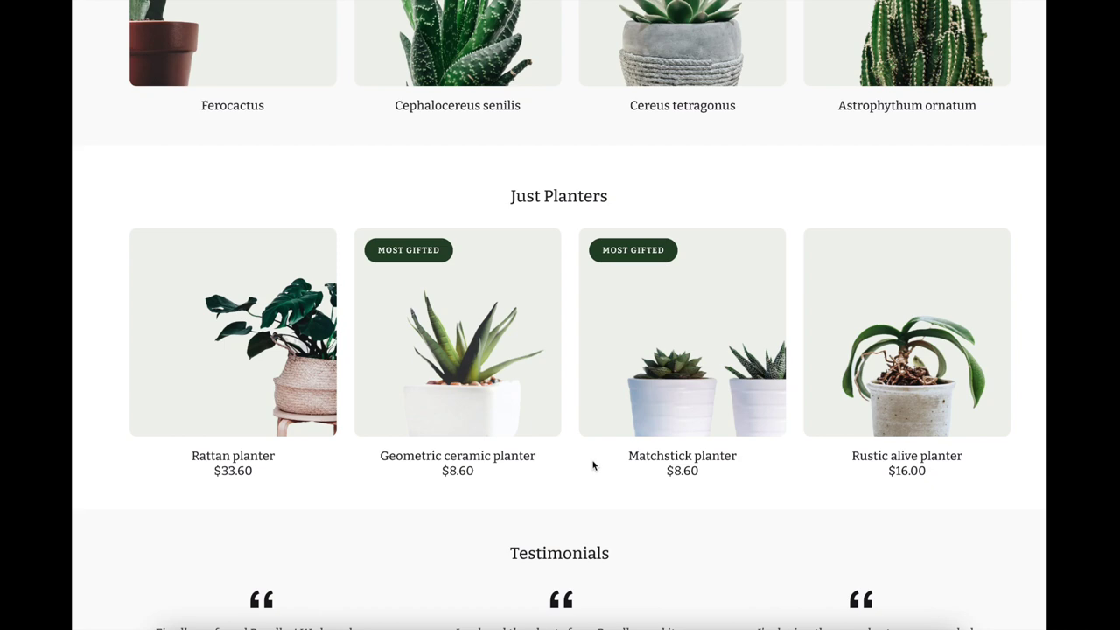
scroll(592, 462, "down", 3)
scroll(594, 461, "down", 1)
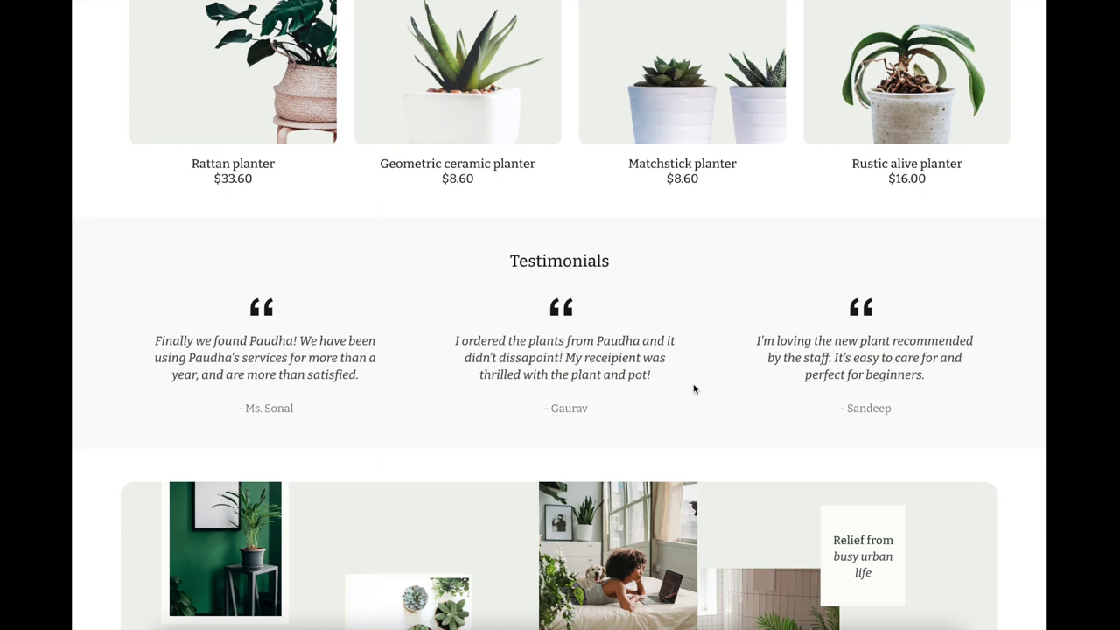
scroll(694, 388, "down", 3)
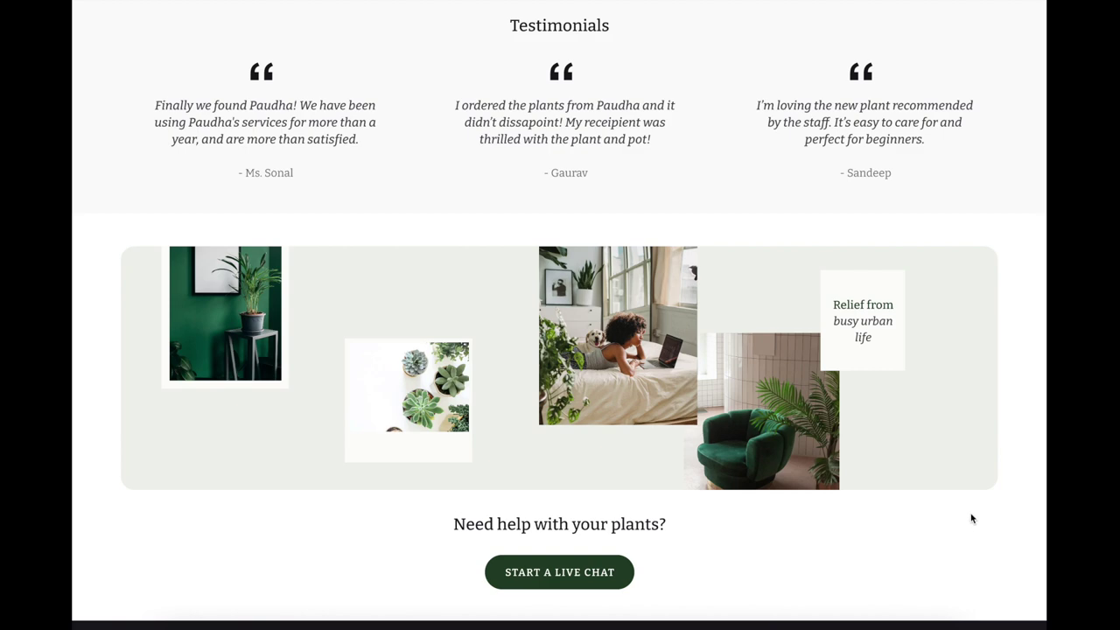
scroll(971, 518, "down", 3)
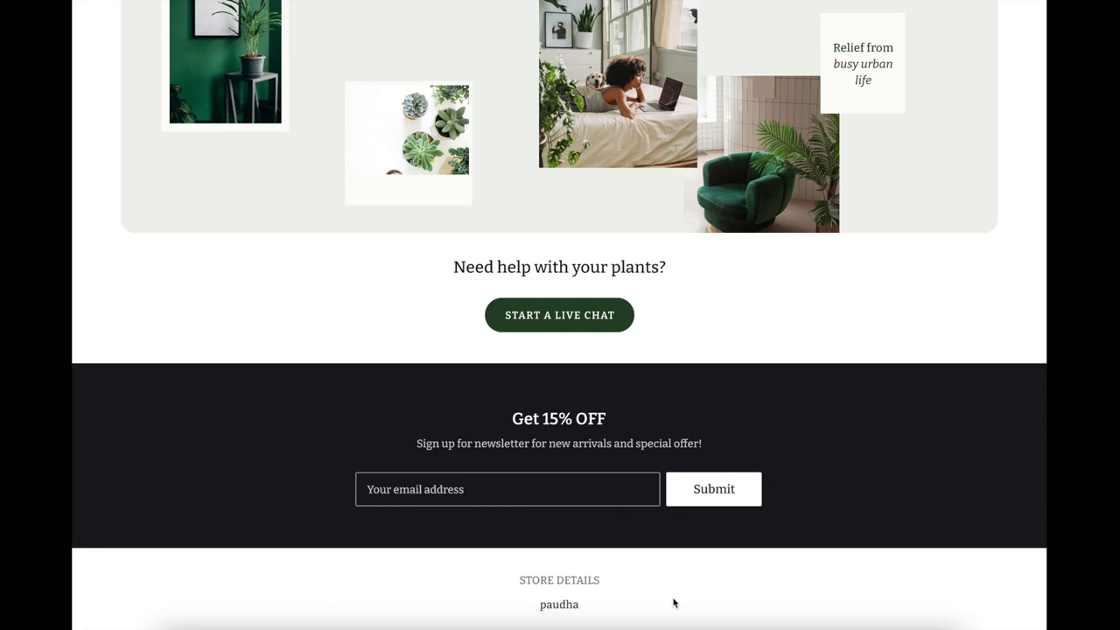
scroll(673, 602, "up", 8)
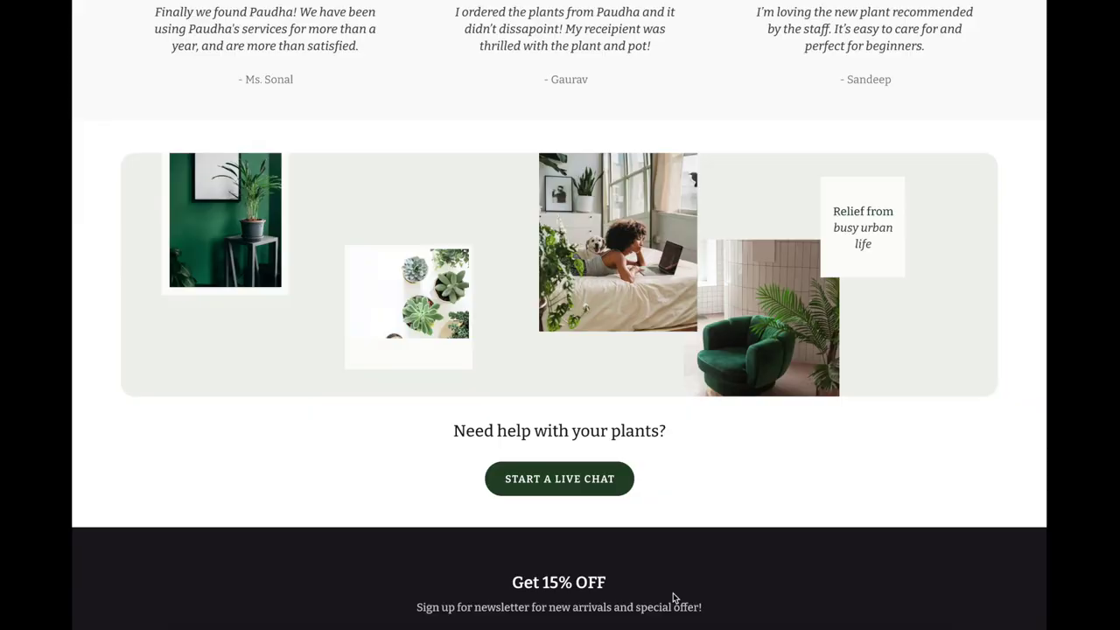
scroll(673, 598, "up", 10)
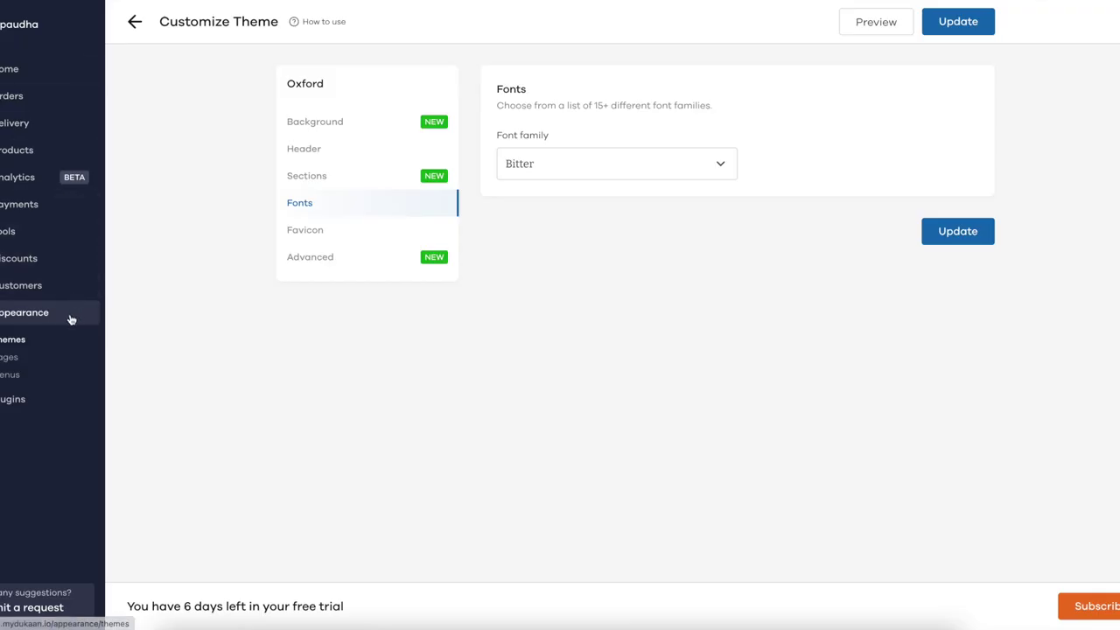
Step: Return to Themes and view the Oxford theme's Header promo banner settings
left_click(71, 319)
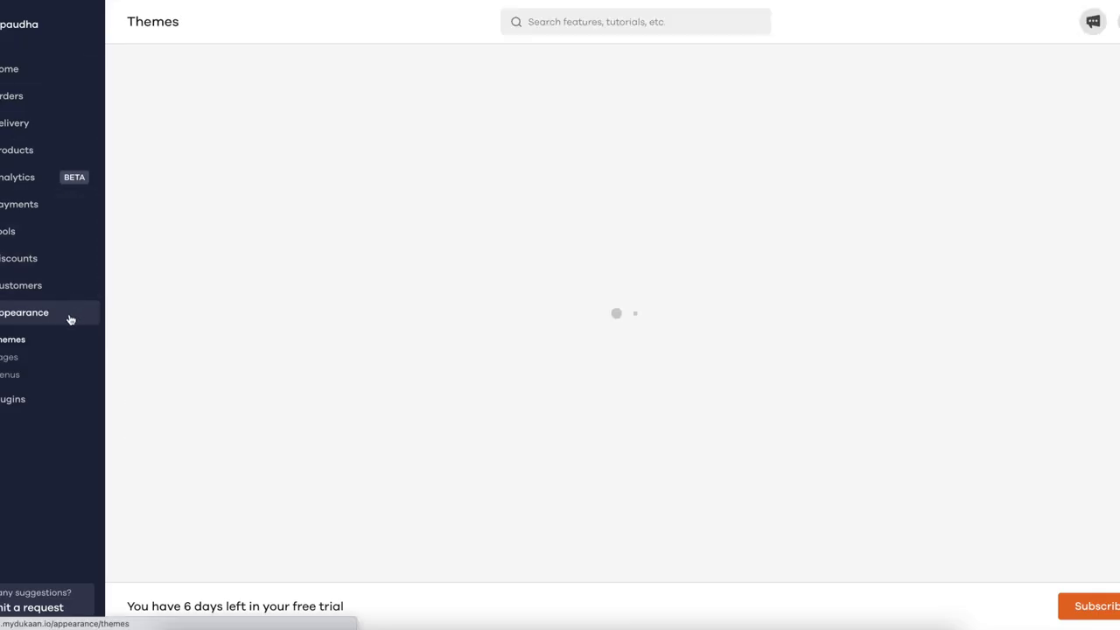
left_click(408, 229)
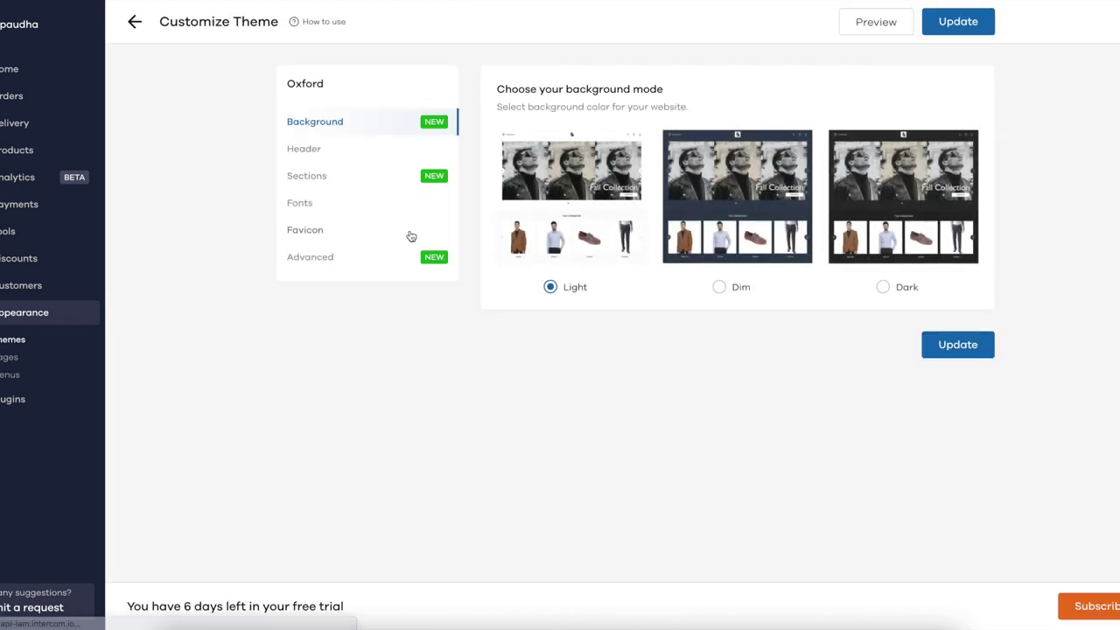
left_click(357, 151)
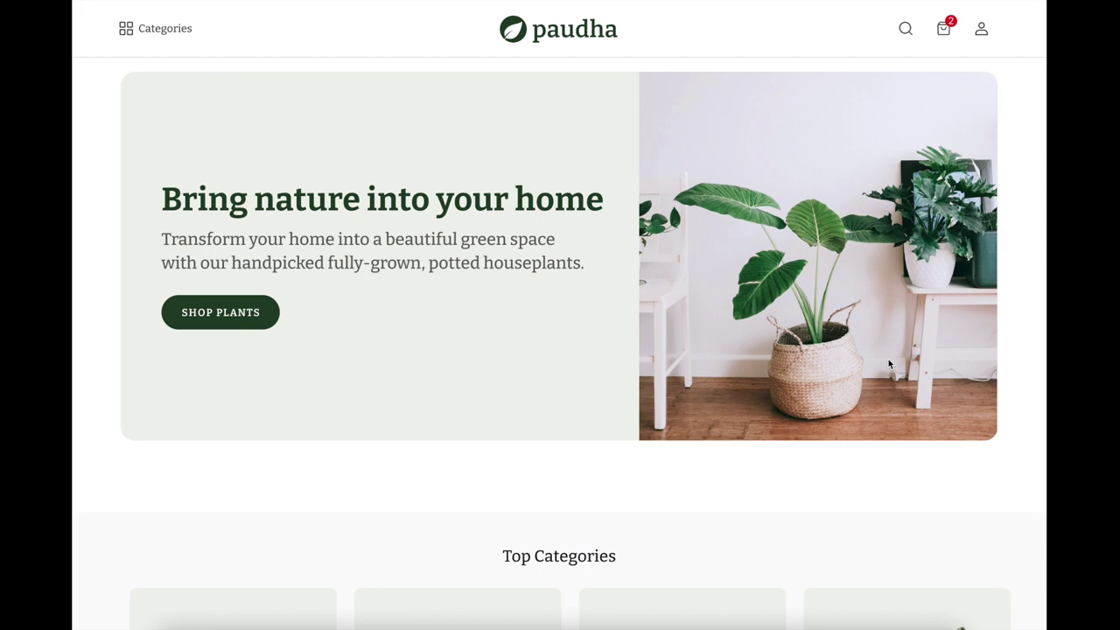
Step: Open the Catalogue's Categories list showing Just Planters, Ferocactus and the other three in-stock categories
scroll(792, 365, "down", 7)
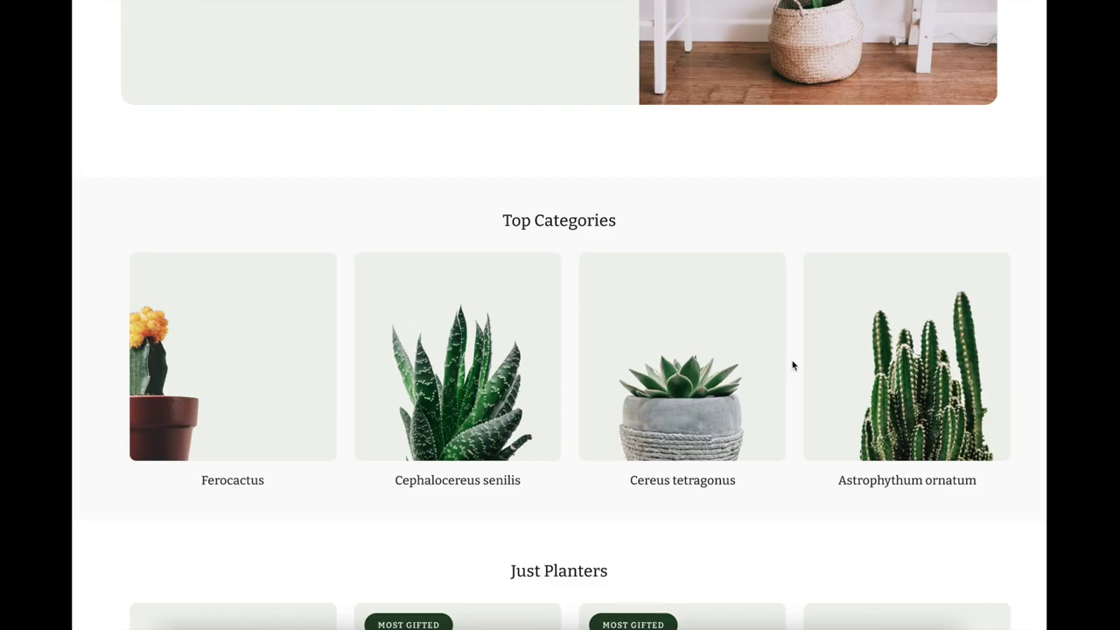
scroll(792, 364, "up", 2)
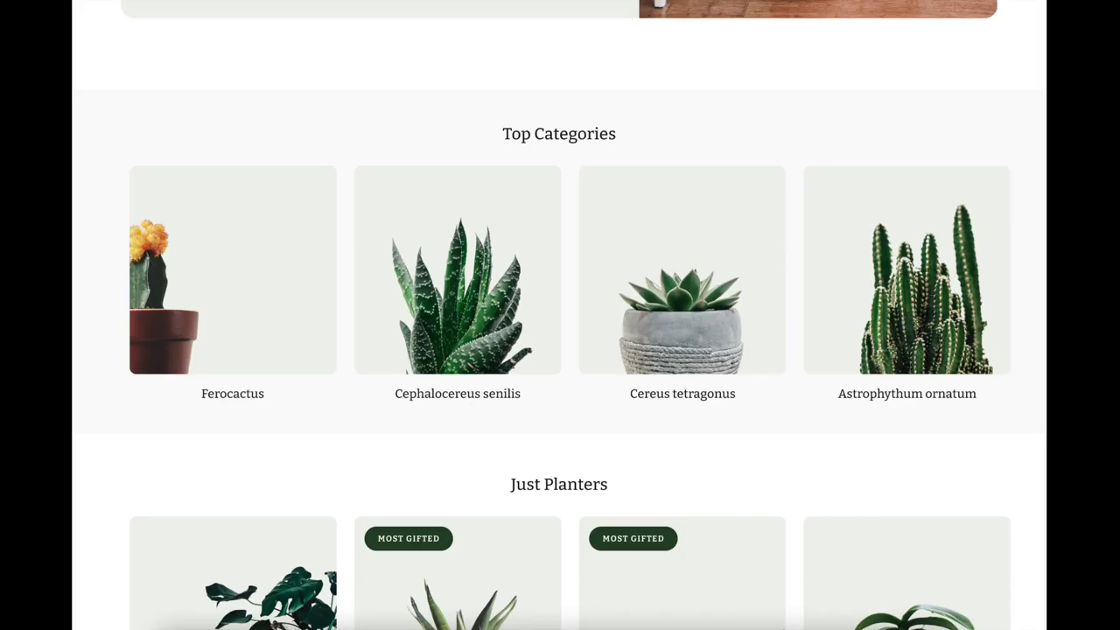
scroll(649, 264, "up", 3)
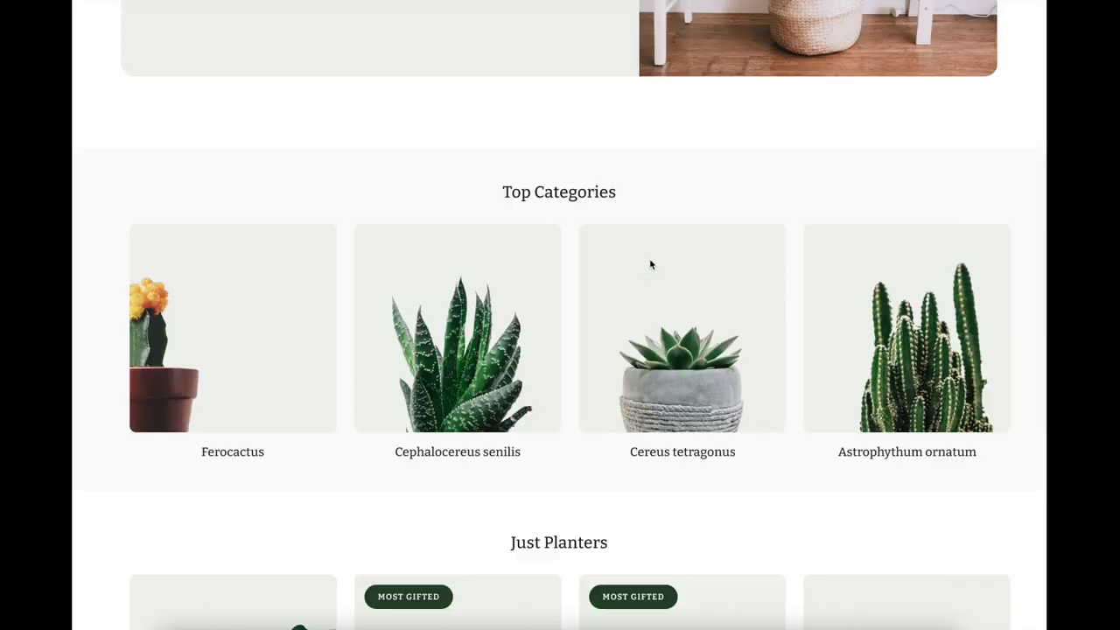
scroll(649, 264, "down", 2)
scroll(649, 265, "down", 1)
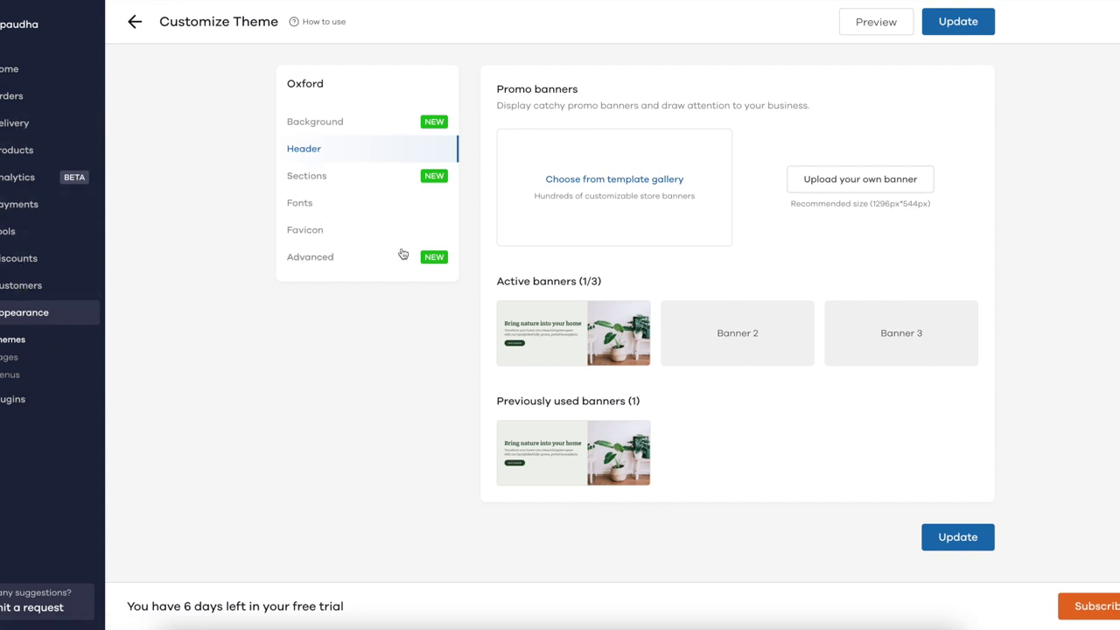
left_click(24, 152)
left_click(35, 198)
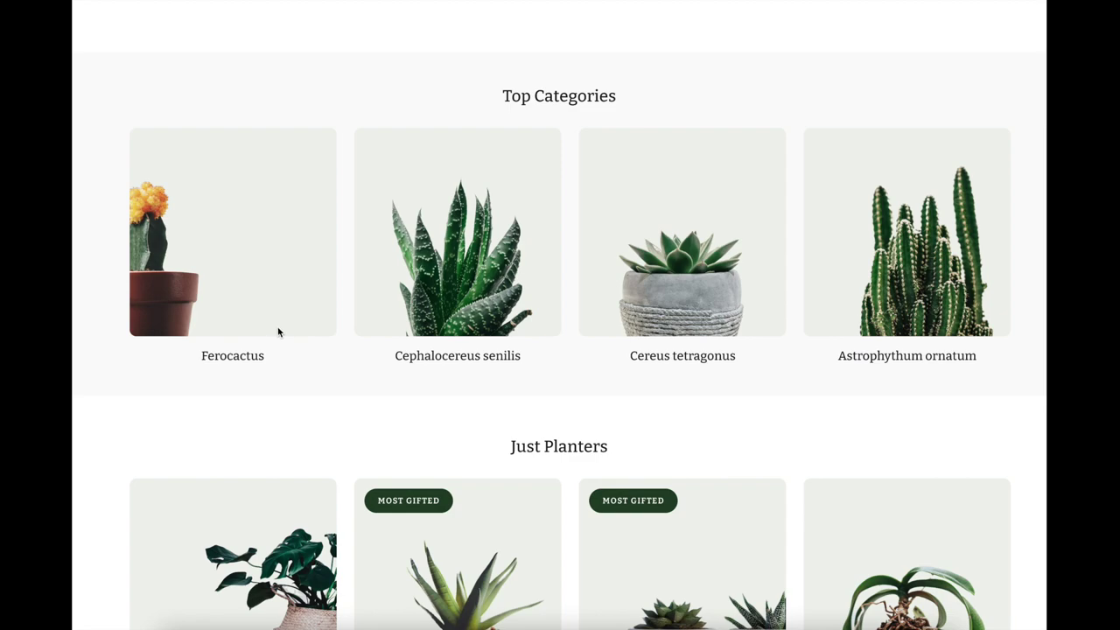
scroll(277, 326, "down", 3)
scroll(278, 330, "down", 1)
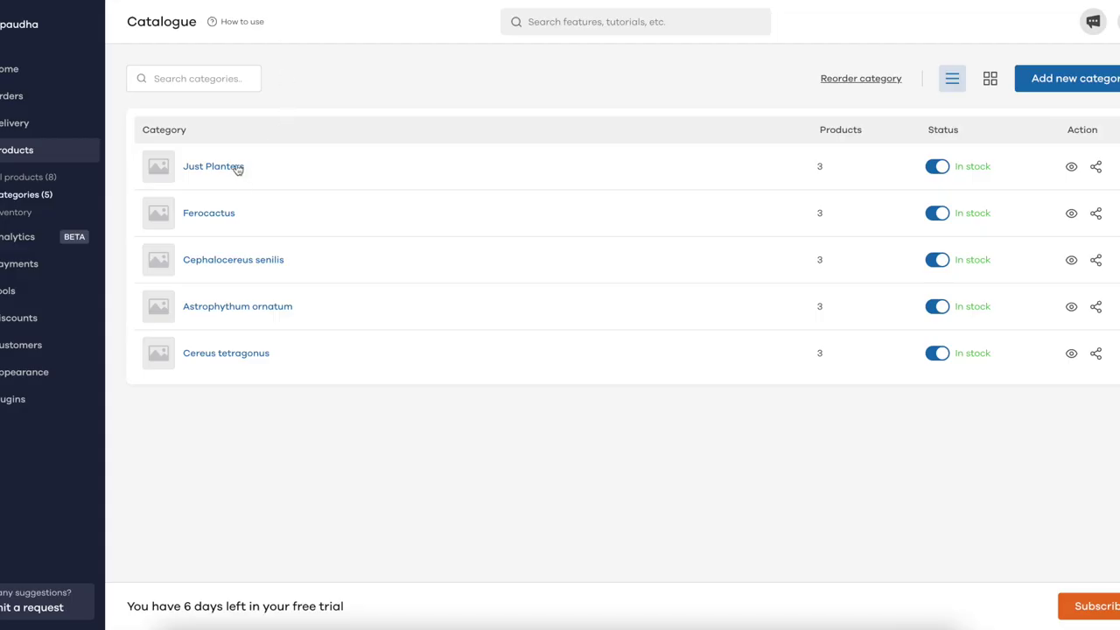
Step: View the three planters in Just Planters, then go to the Appearance Themes page
left_click(226, 167)
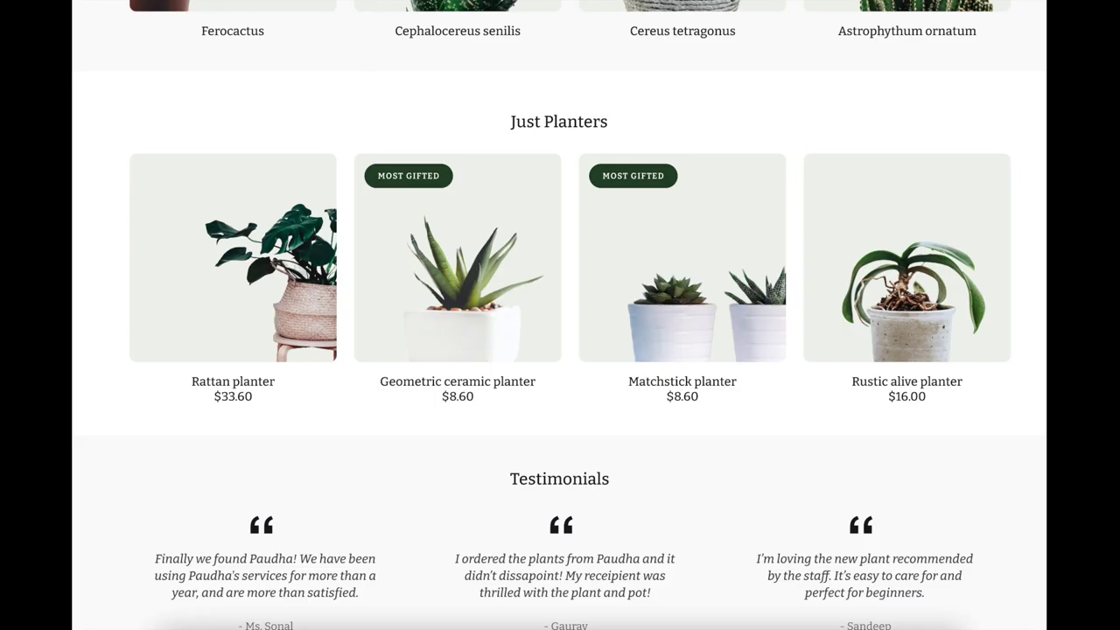
scroll(679, 304, "down", 5)
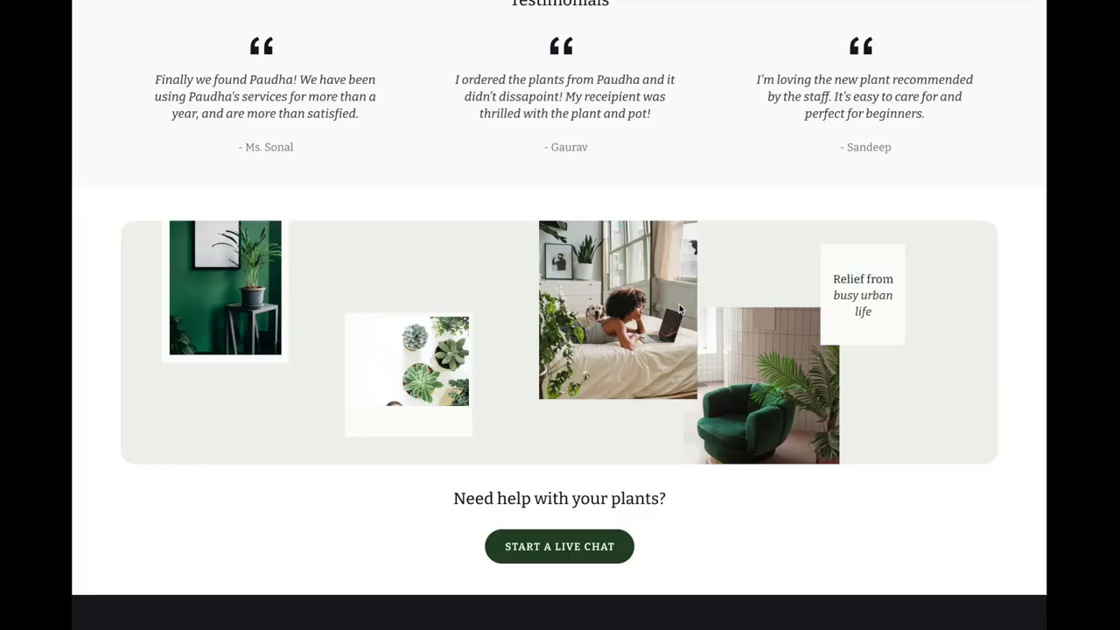
scroll(679, 303, "up", 2)
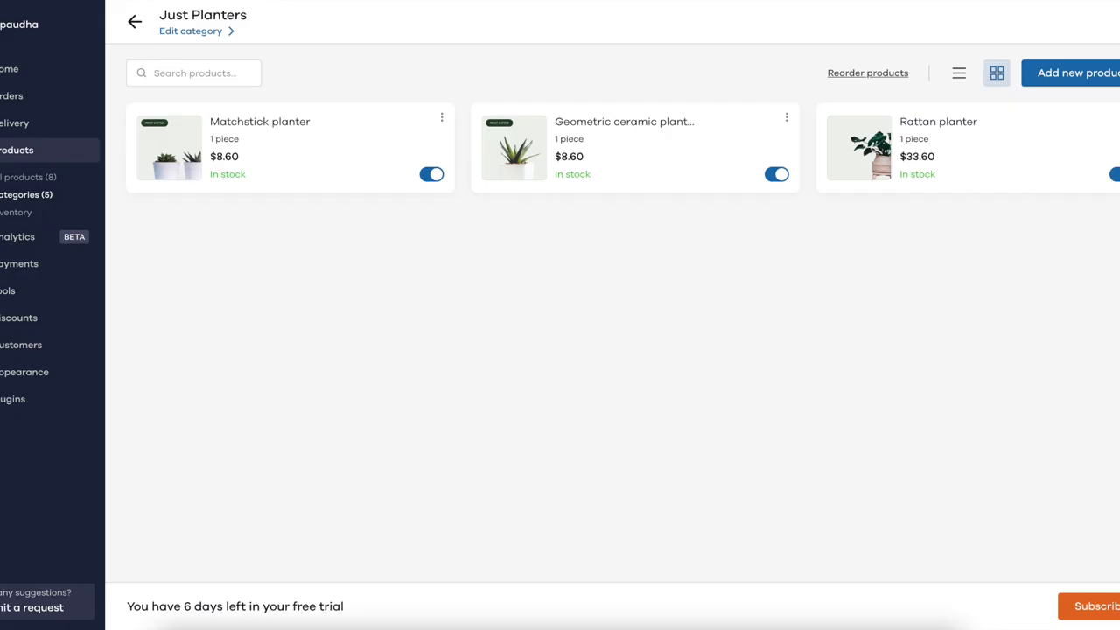
left_click(20, 372)
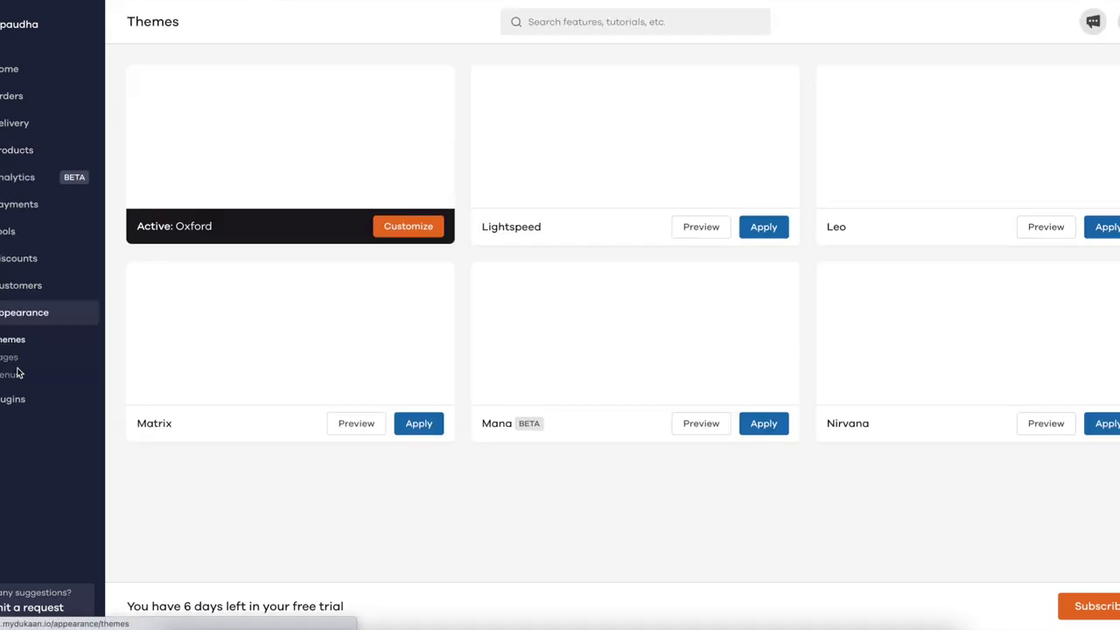
Step: Open the Oxford theme's Sections settings and scroll past the enabled testimonials
left_click(404, 229)
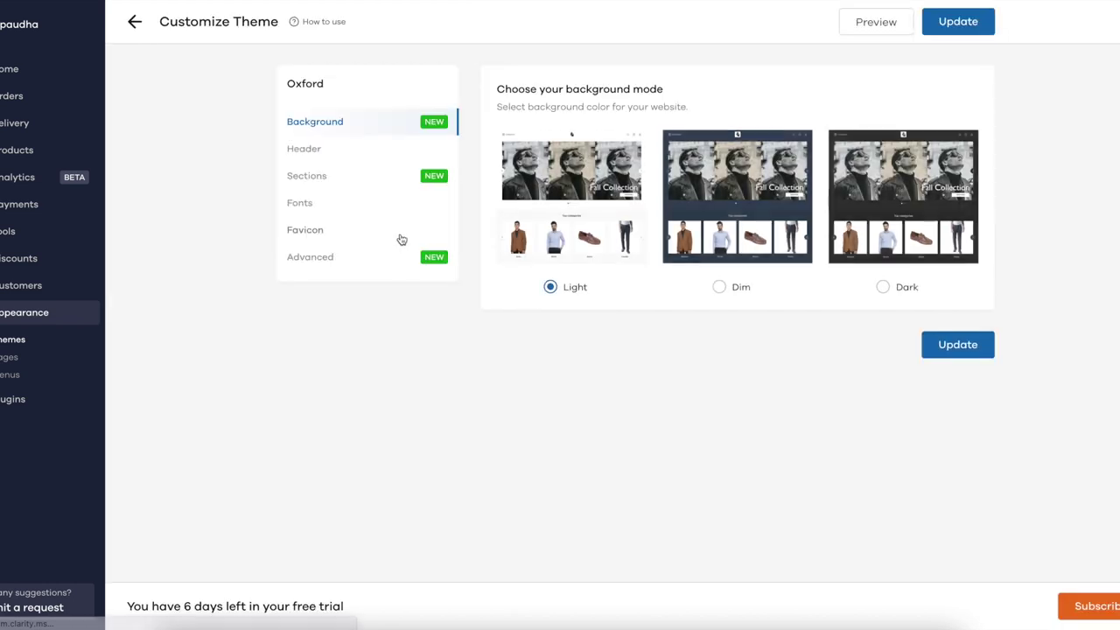
left_click(317, 186)
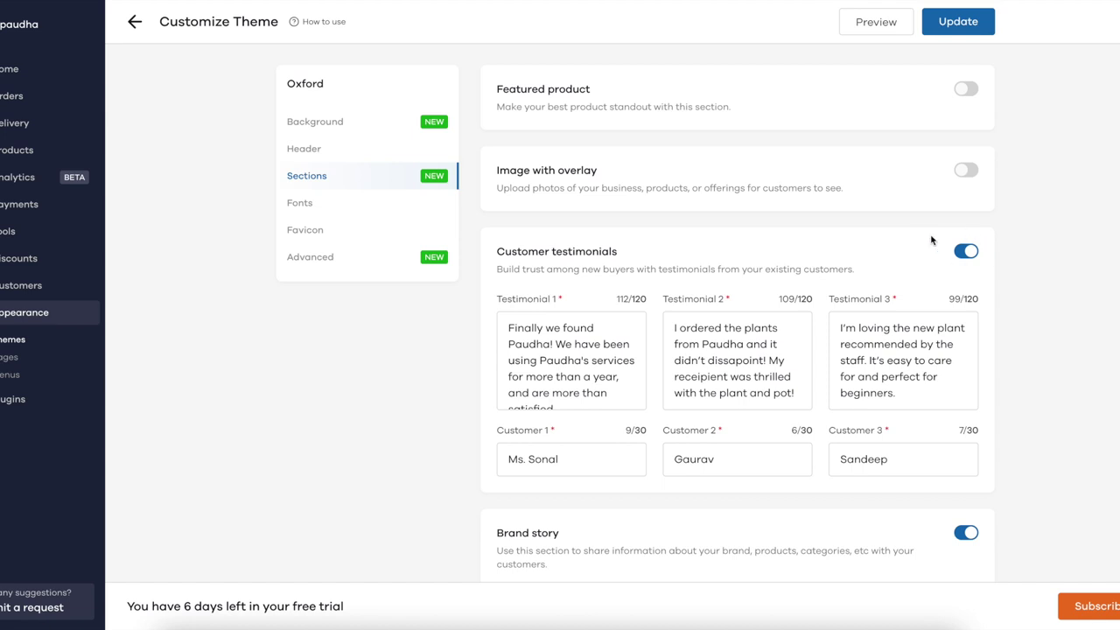
scroll(979, 266, "down", 1)
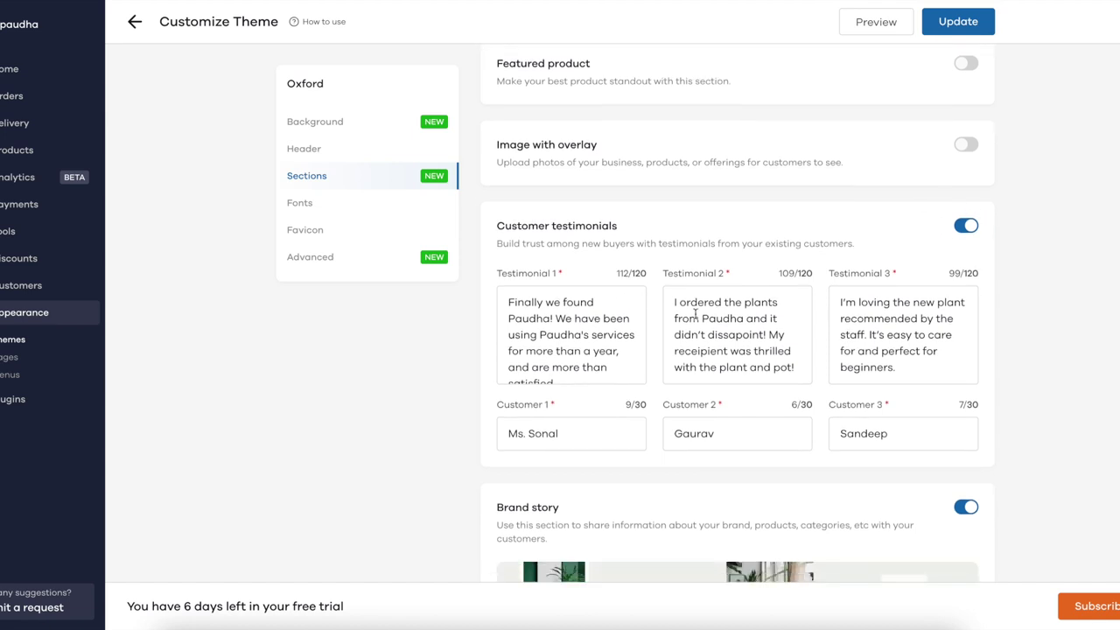
scroll(883, 370, "down", 4)
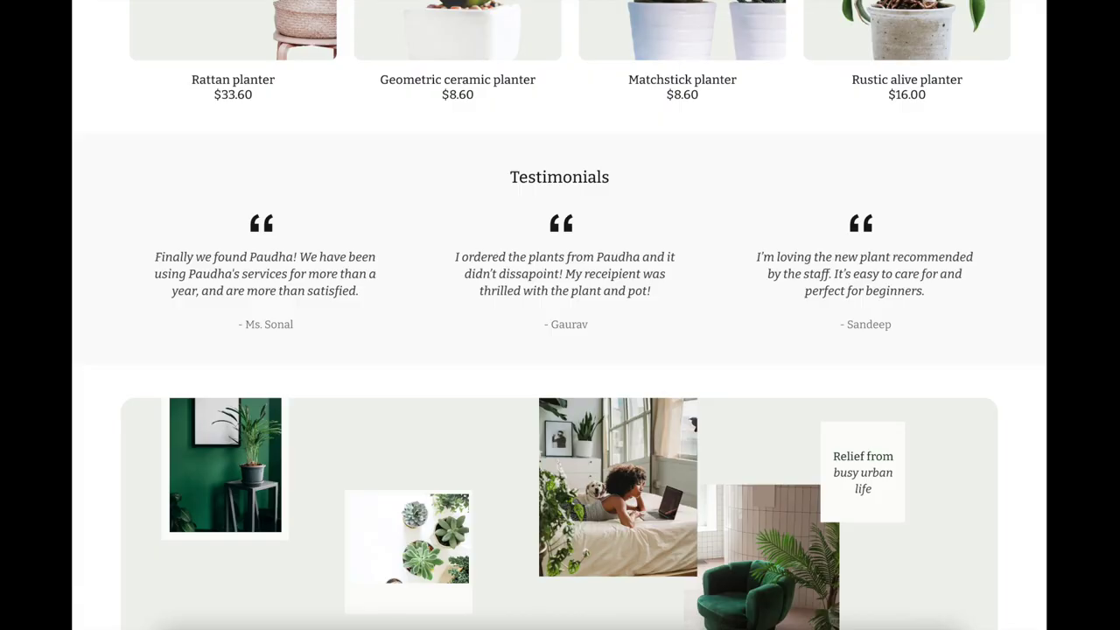
scroll(720, 312, "down", 4)
scroll(720, 312, "up", 4)
scroll(720, 313, "down", 2)
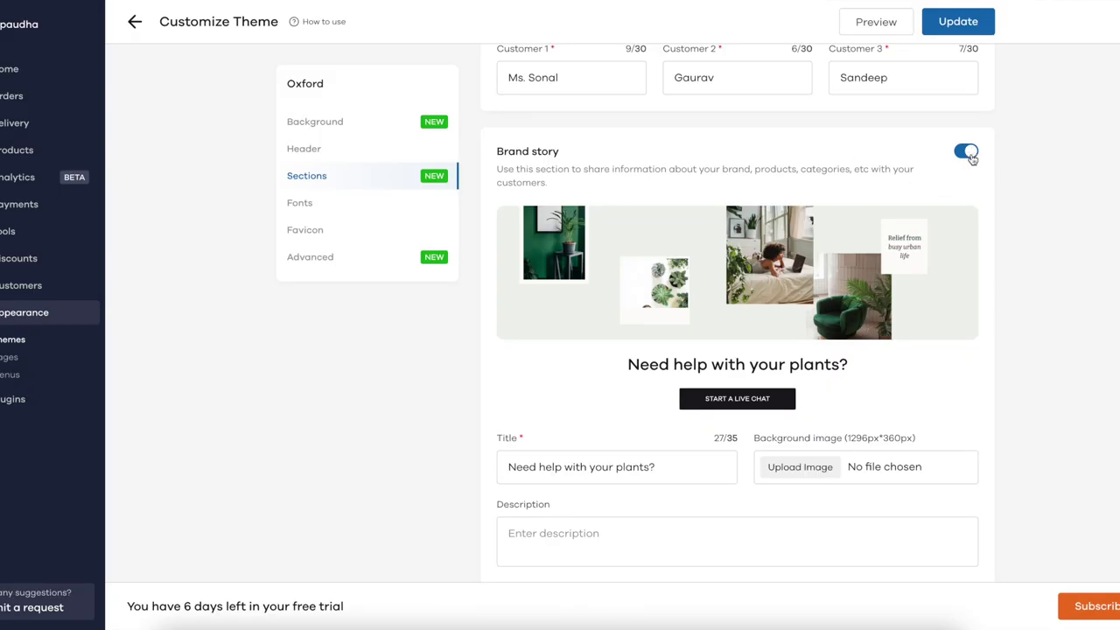
scroll(743, 411, "down", 1)
Step: Inspect the Brand story title 'Need help with your plants?' and its CTA fields
left_click(686, 436)
scroll(686, 437, "down", 1)
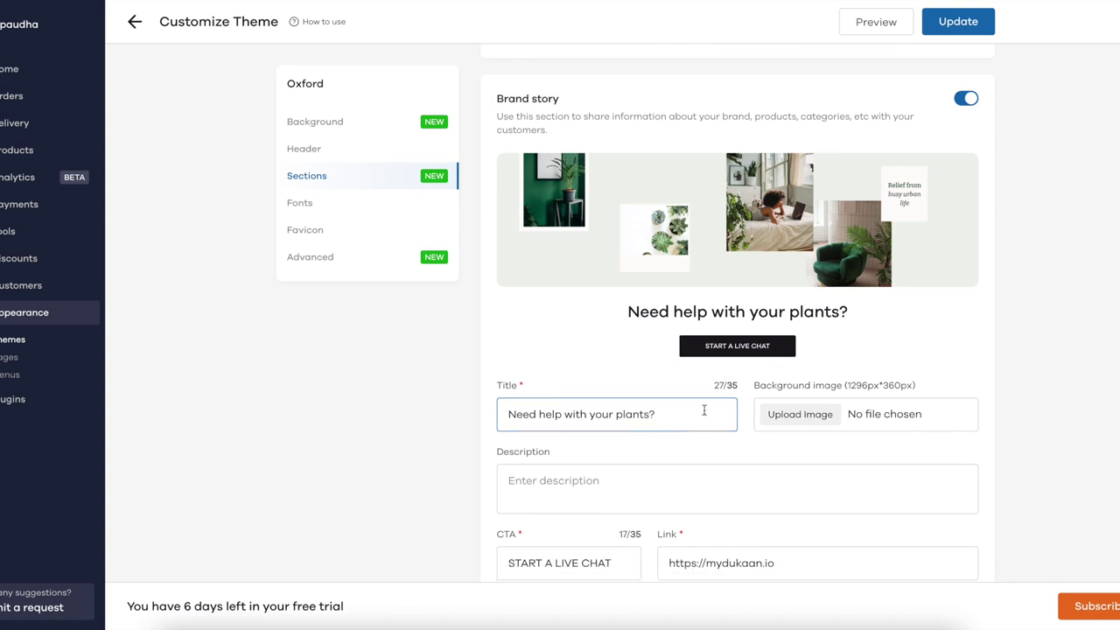
scroll(773, 295, "down", 1)
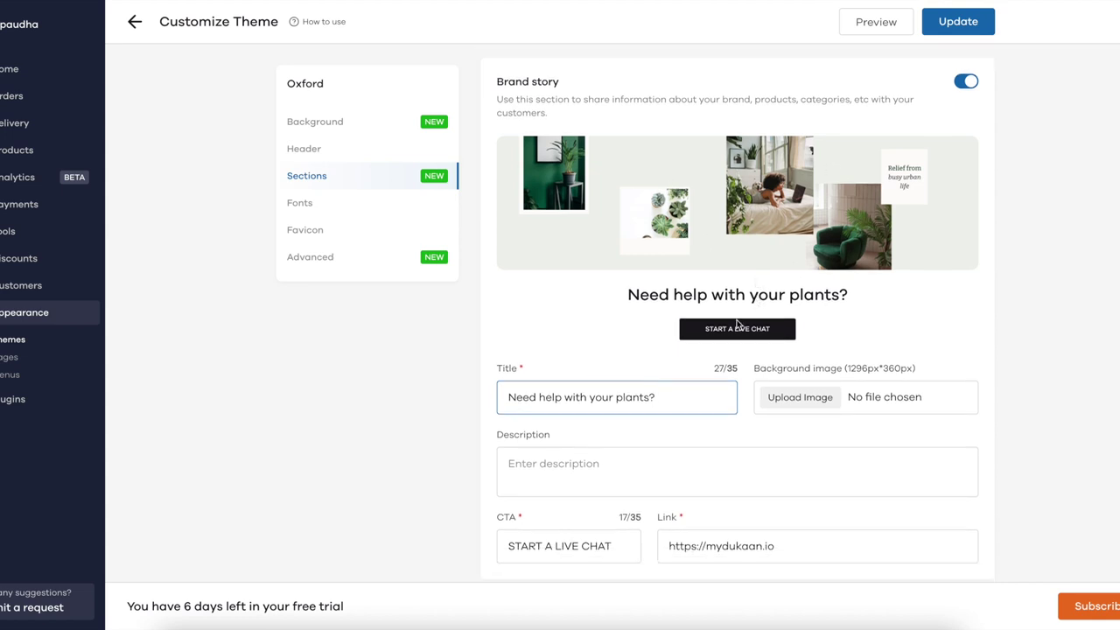
left_click_drag(632, 542, 502, 545)
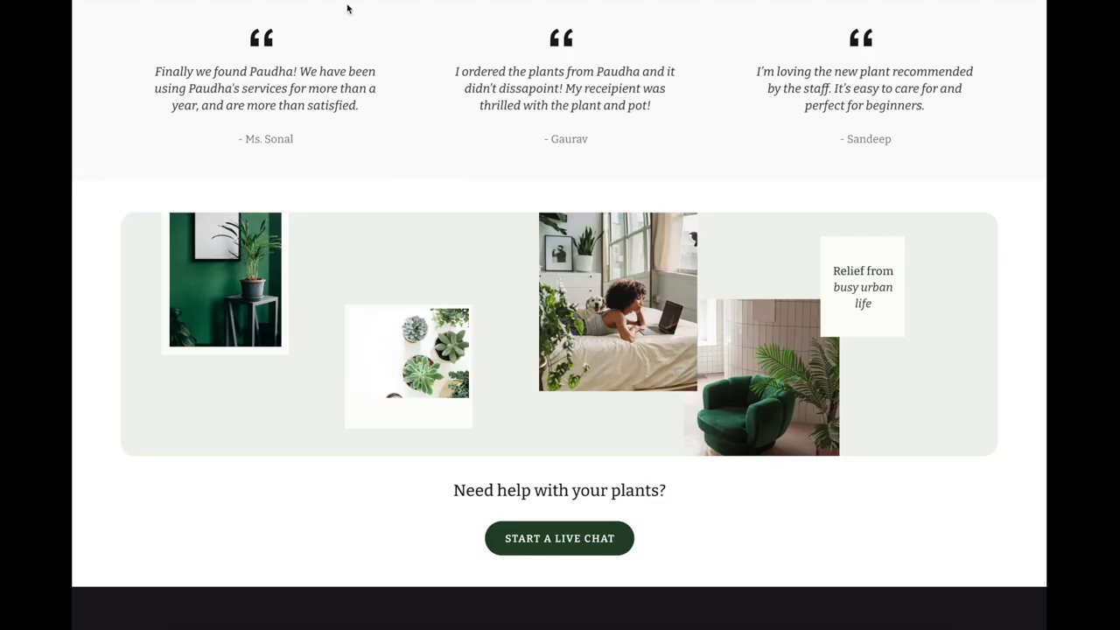
scroll(655, 269, "down", 3)
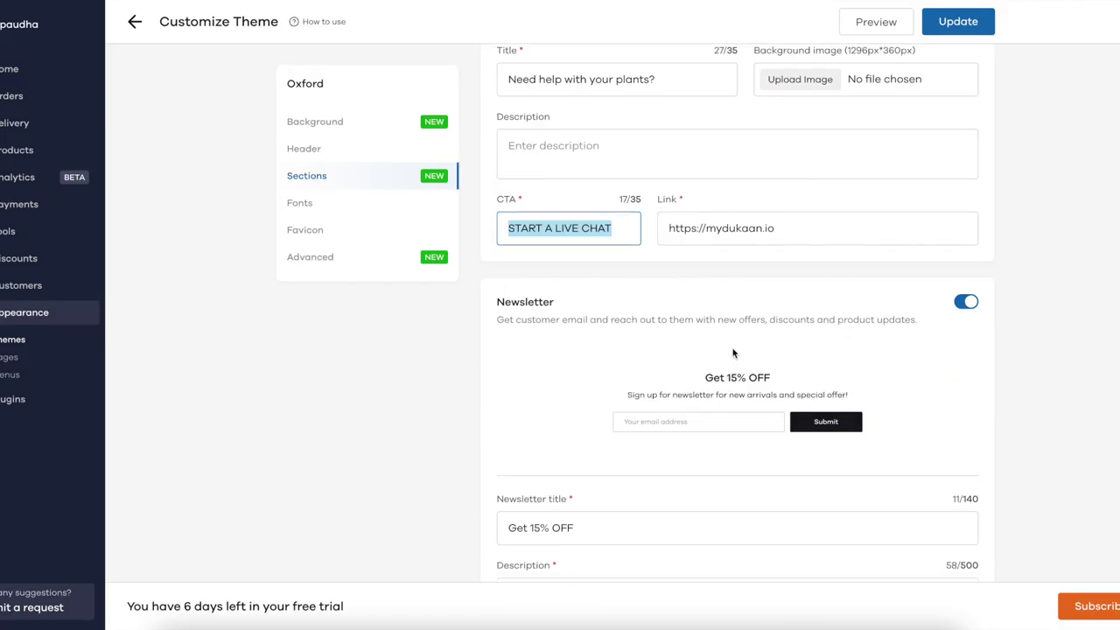
scroll(733, 353, "down", 2)
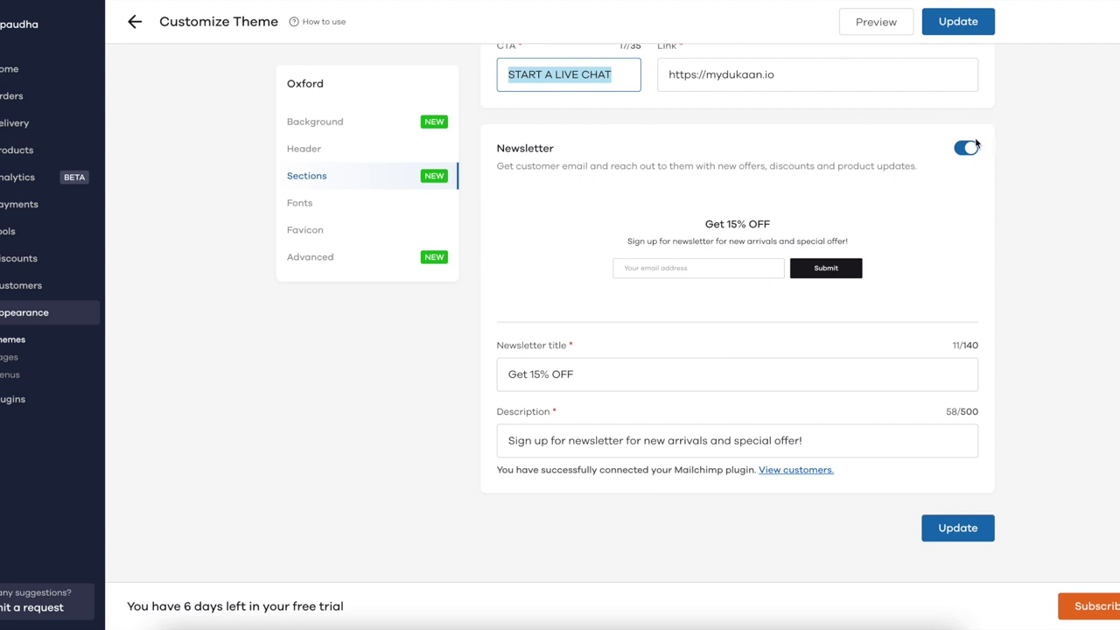
left_click_drag(622, 374, 473, 370)
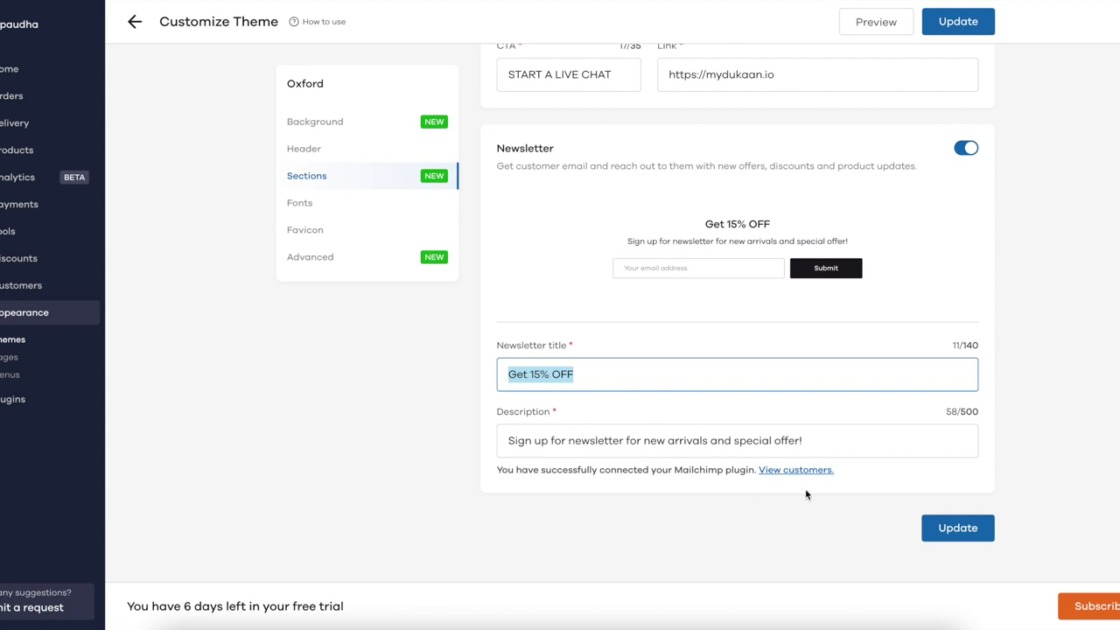
scroll(808, 496, "up", 1)
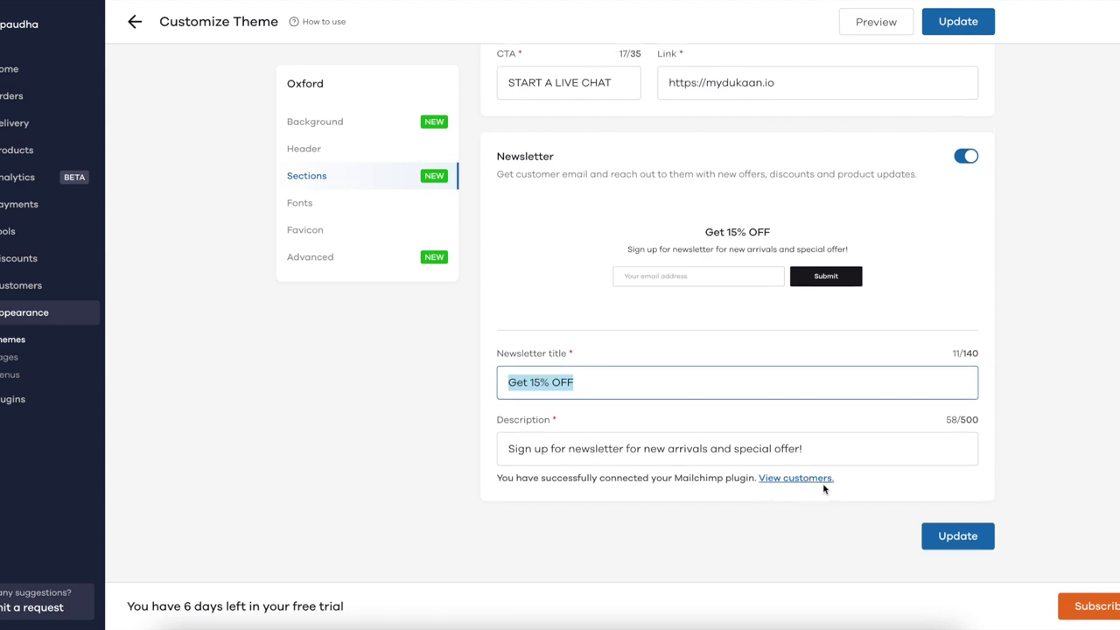